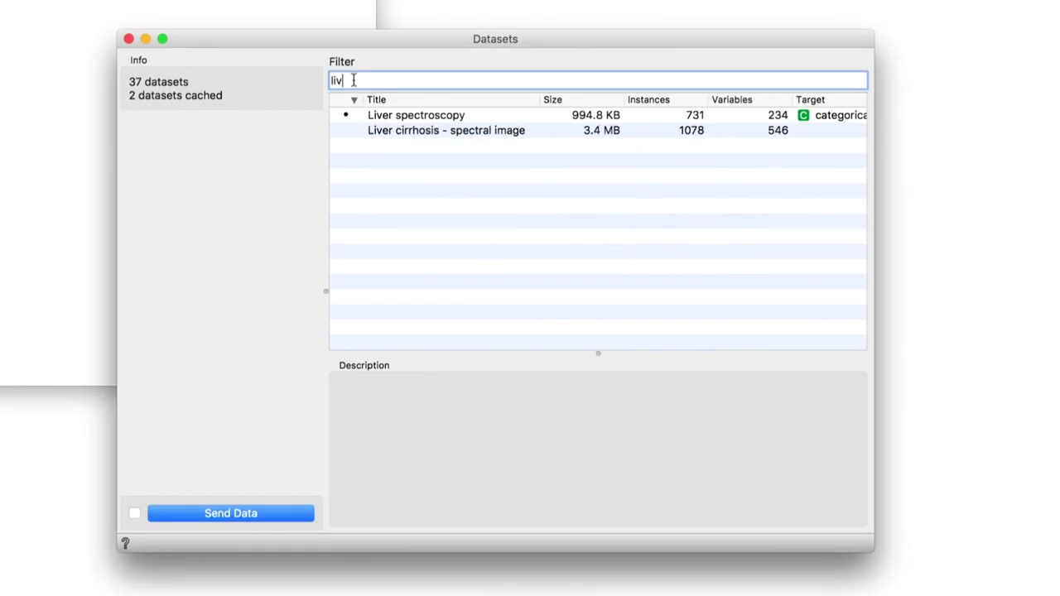
Pick the Liver spectroscopy dataset and send its data into the workflow.
click(424, 122)
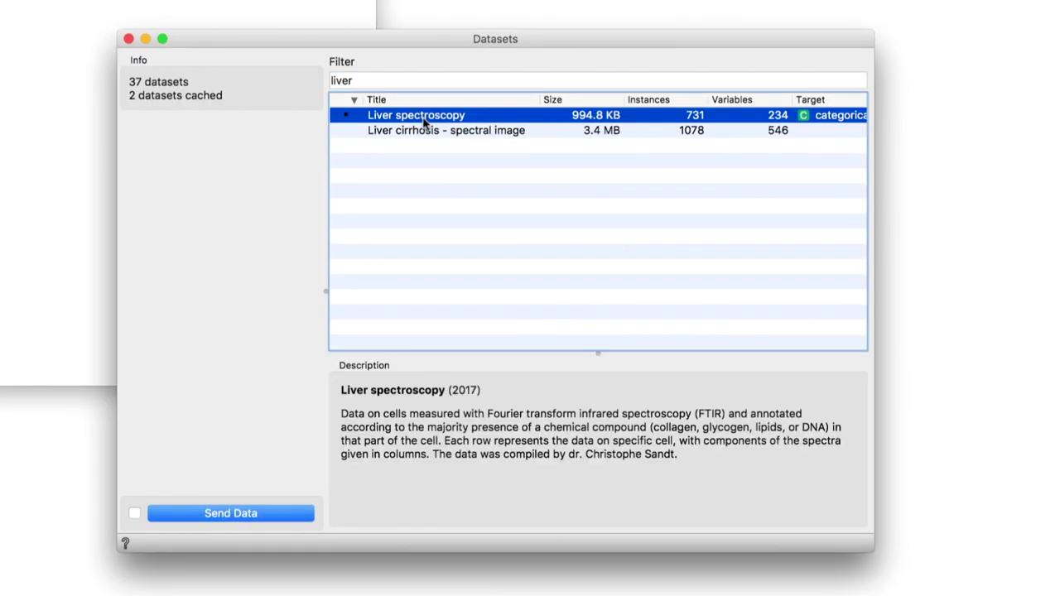
click(228, 514)
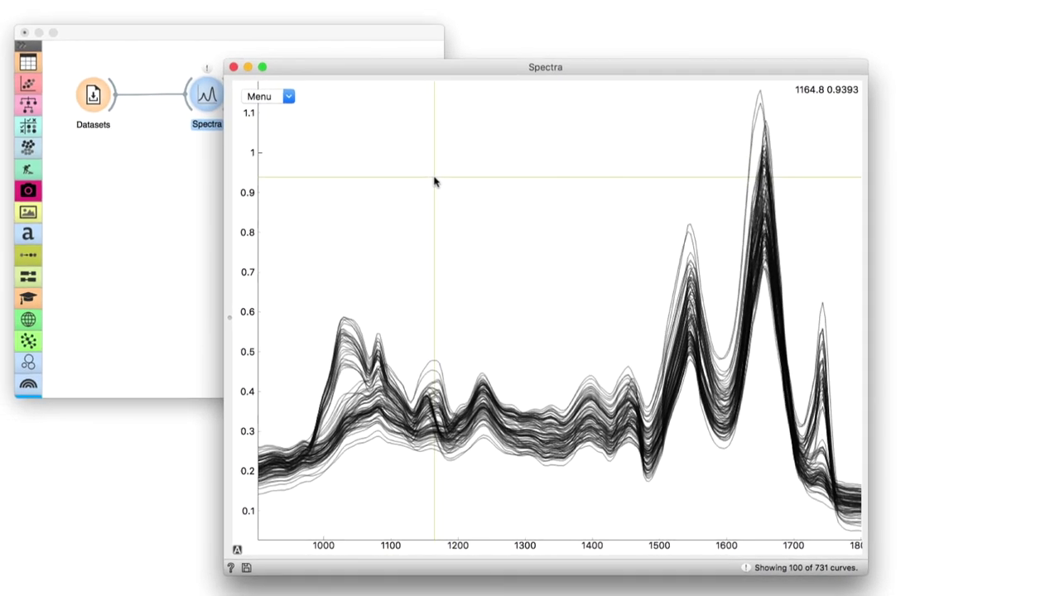
Close the Spectra preview, deselect its node, and draw a new link from the Datasets output.
click(235, 67)
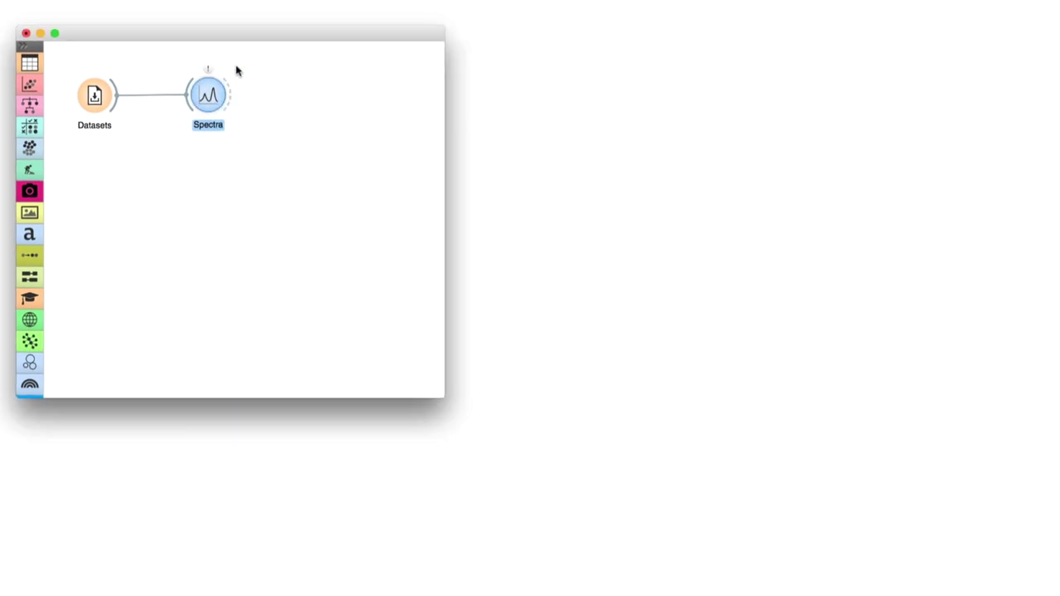
click(215, 156)
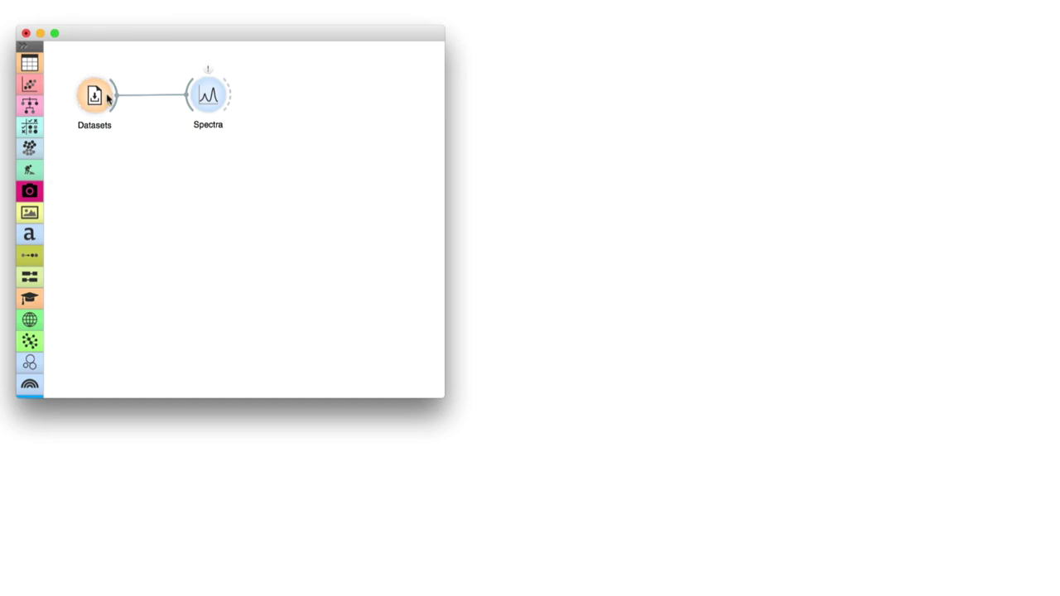
drag(114, 96, 195, 163)
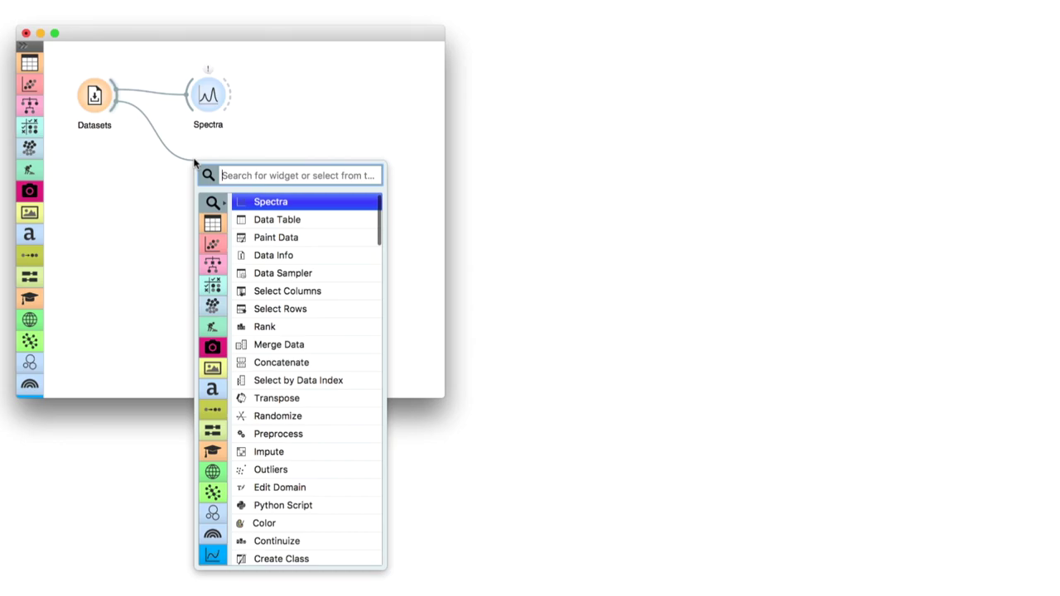
Add a PCA widget linked to the Datasets output by searching 'pca'.
text(pca)
key(Return)
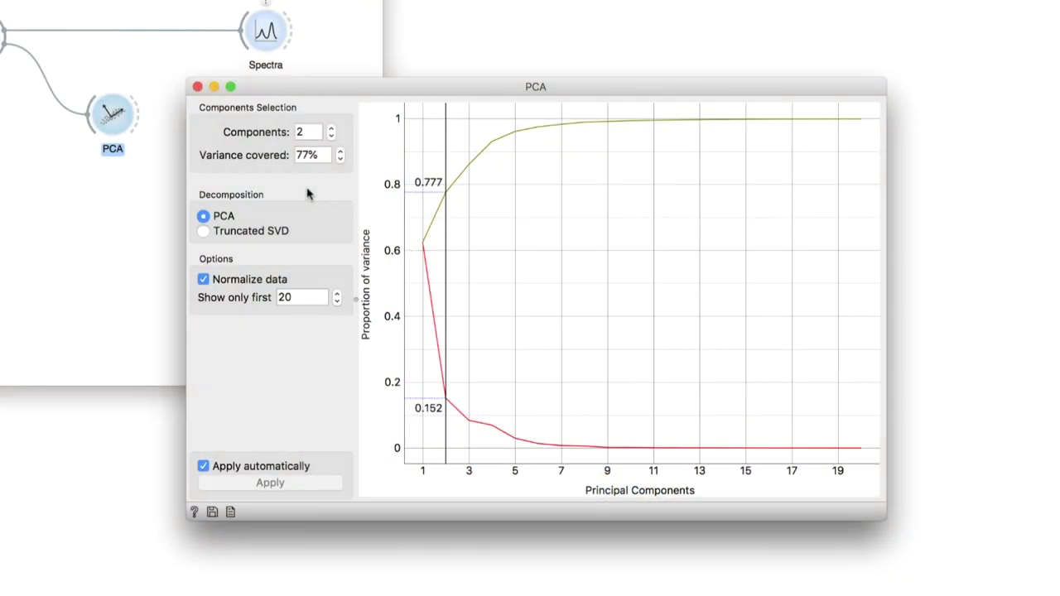
Turn off Normalize data and drag the cut-off line to keep 8 components.
click(204, 280)
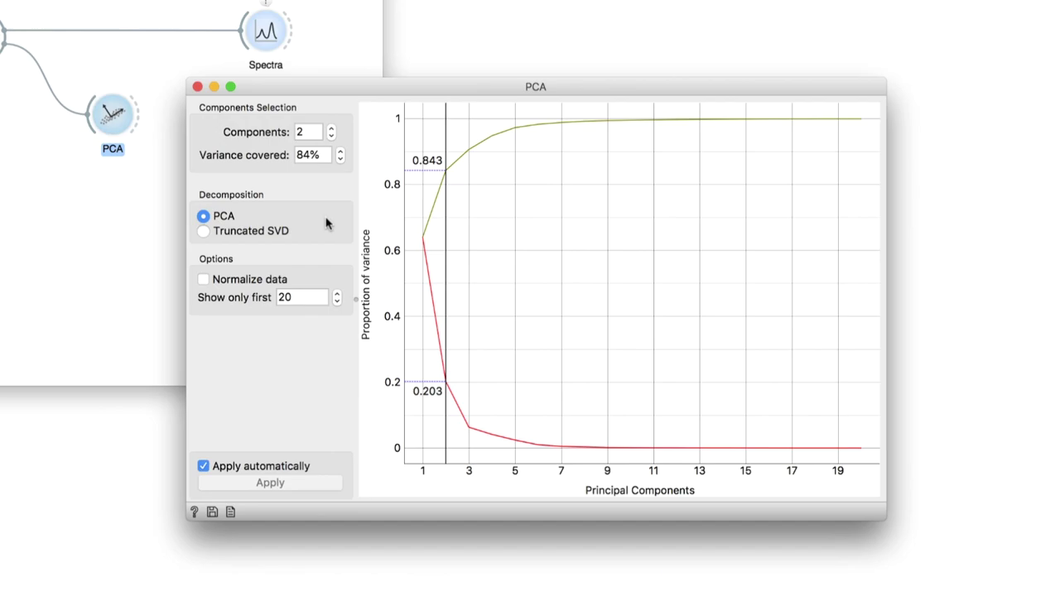
drag(442, 207, 577, 210)
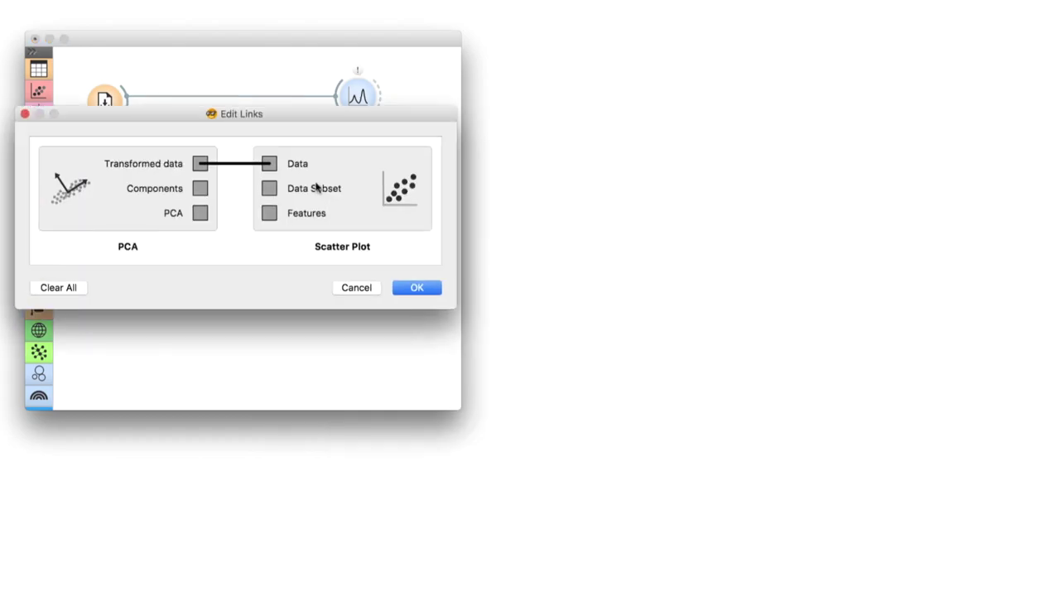
Confirm the Transformed data to Scatter Plot link and view the PC1 vs PC2 plot.
click(407, 287)
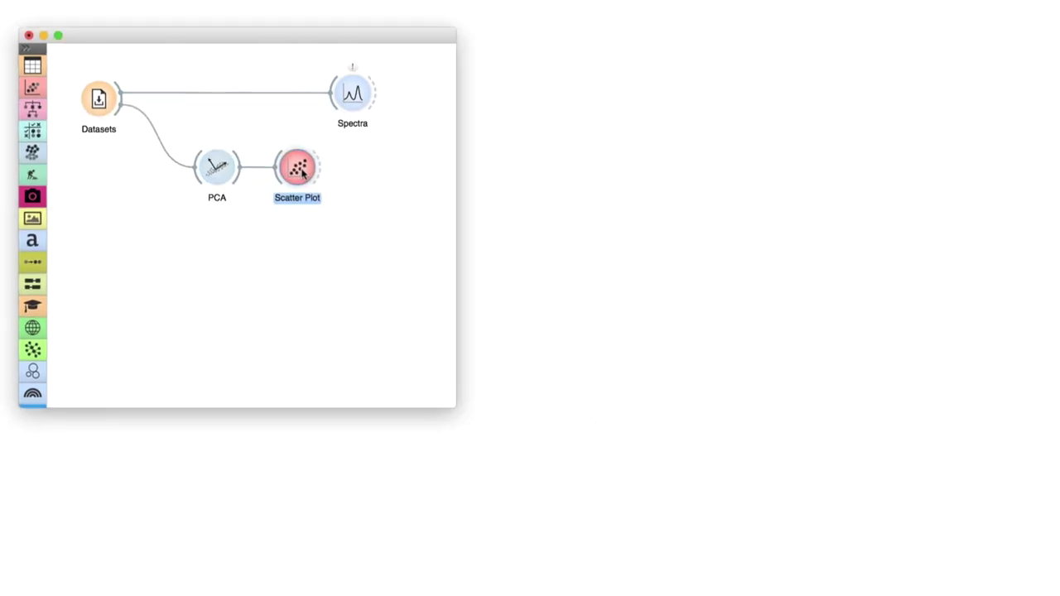
double_click(303, 172)
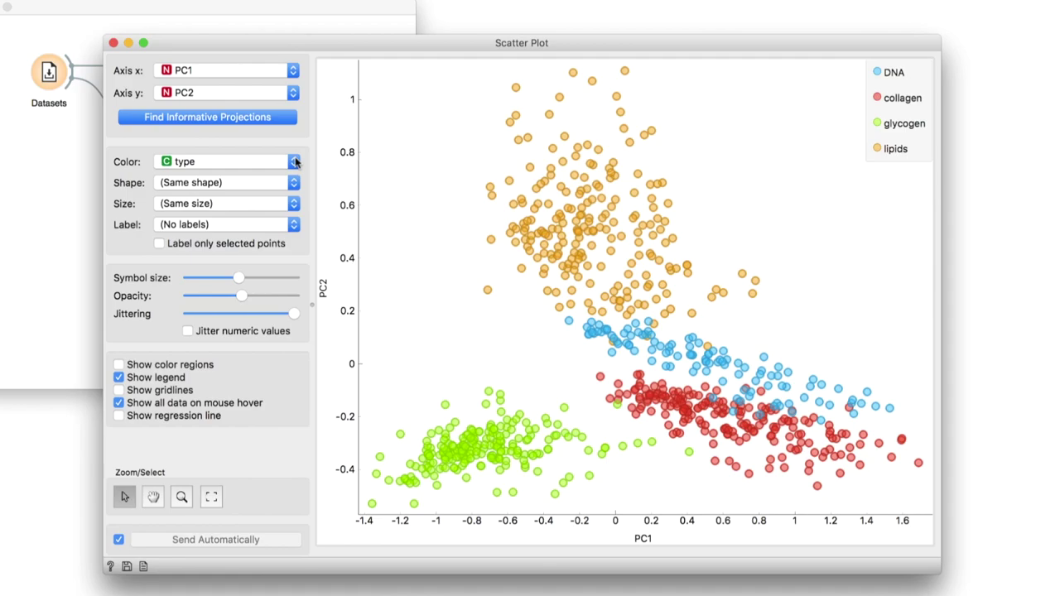
Set point Color to (Same color) and try PC2 on x against PC3 on y.
click(294, 161)
click(279, 135)
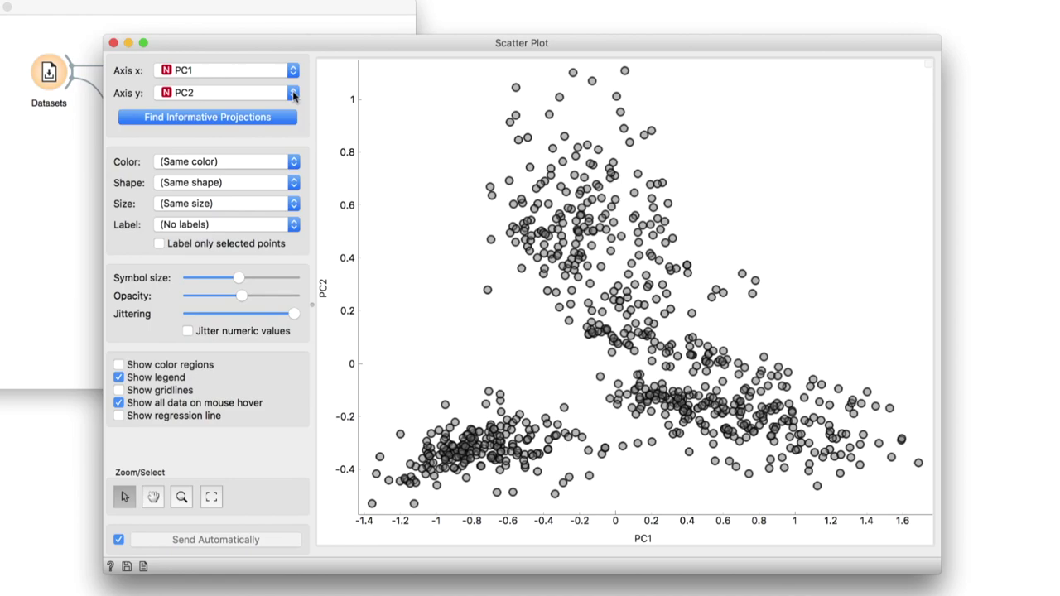
click(238, 97)
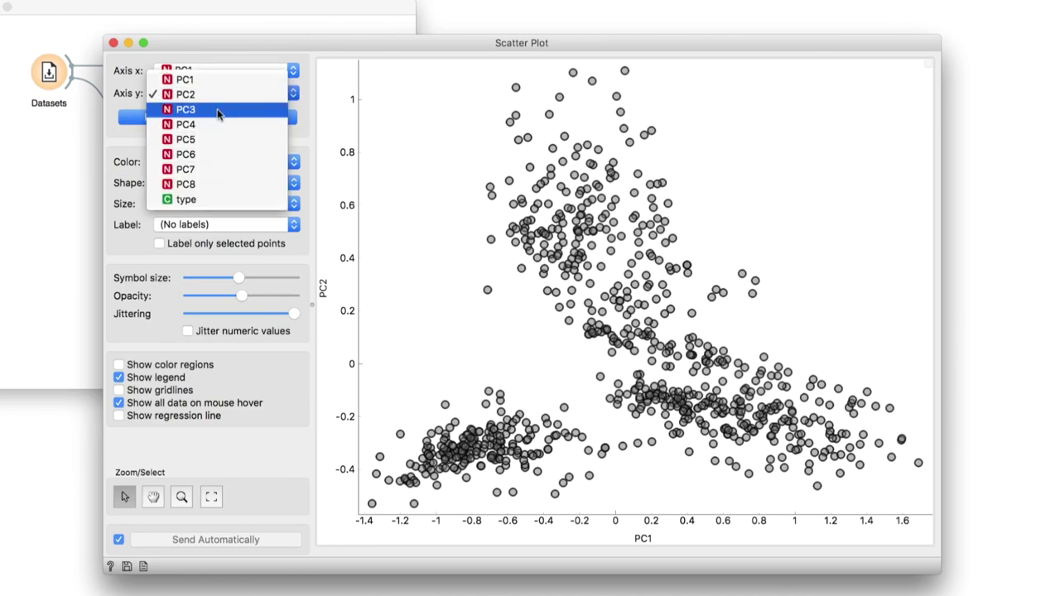
click(218, 112)
click(221, 73)
click(213, 88)
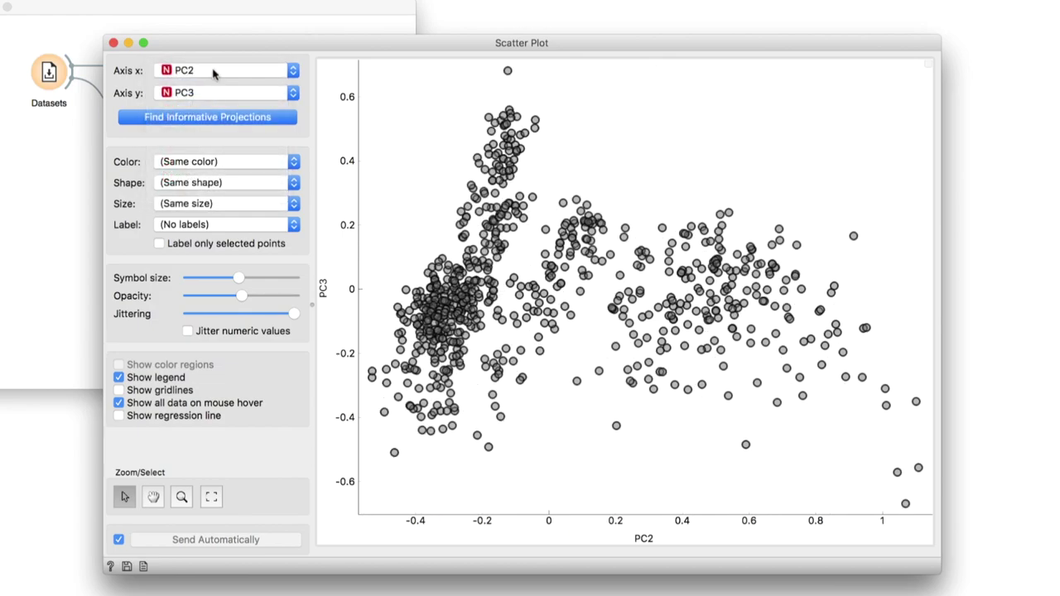
Put the axes back to PC1 on x and PC2 on y.
click(213, 73)
click(212, 66)
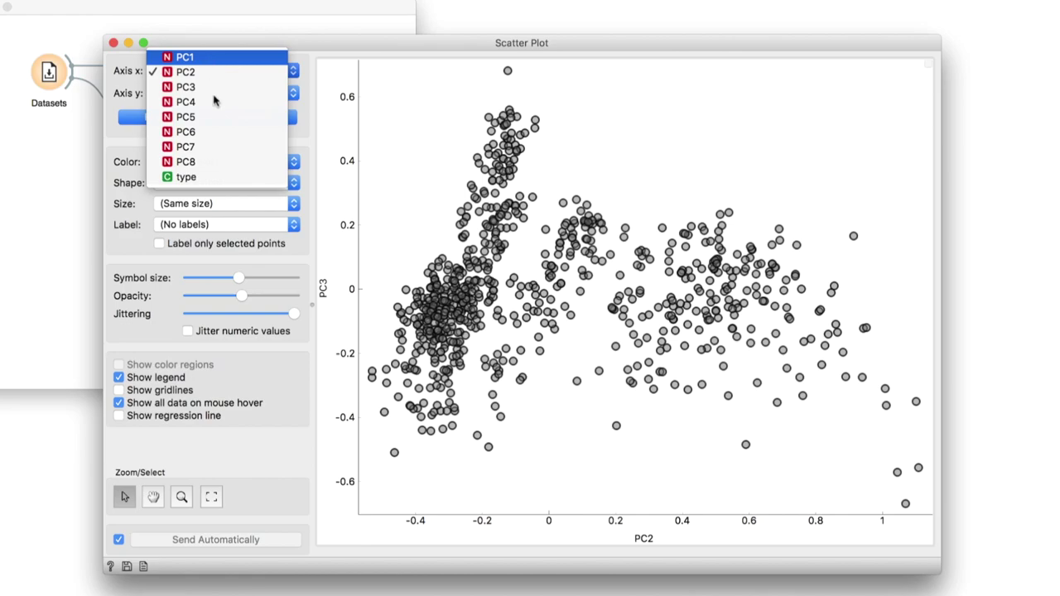
click(213, 97)
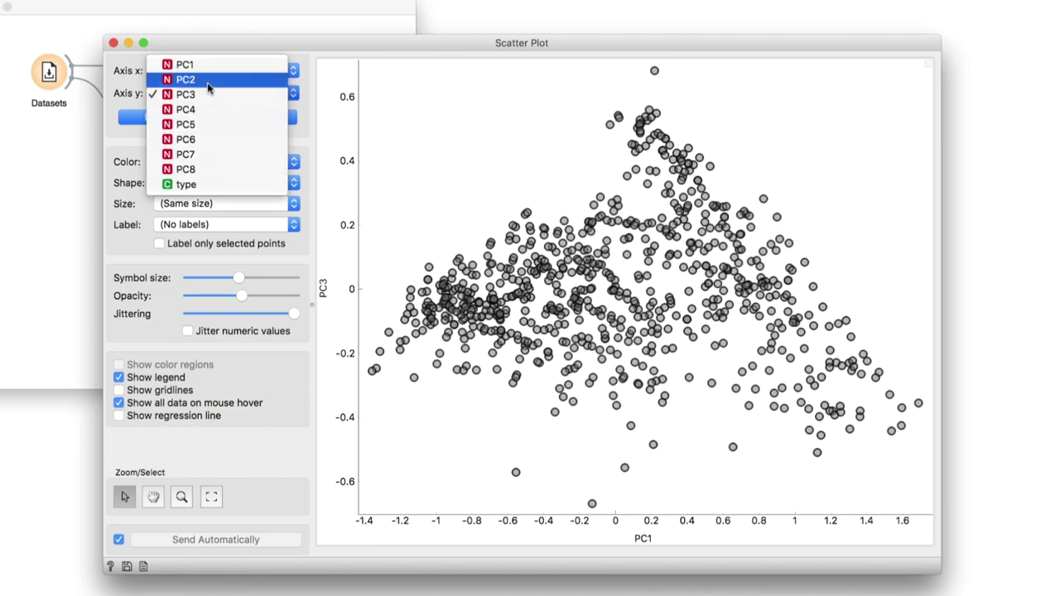
click(209, 80)
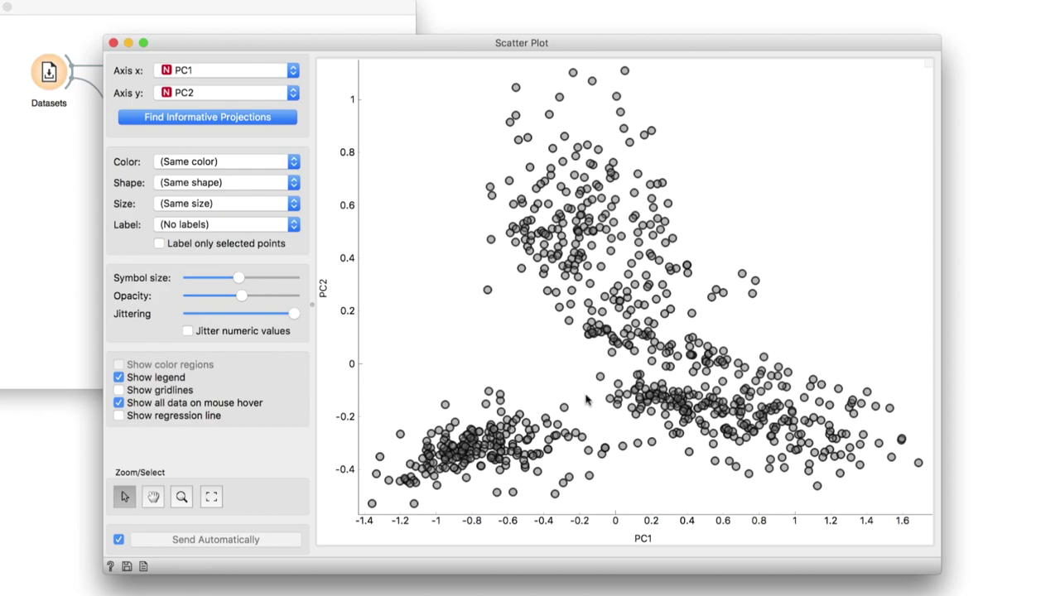
Select the lower-left point cluster and feed it into Spectra to highlight those 173 curves.
drag(597, 401, 338, 511)
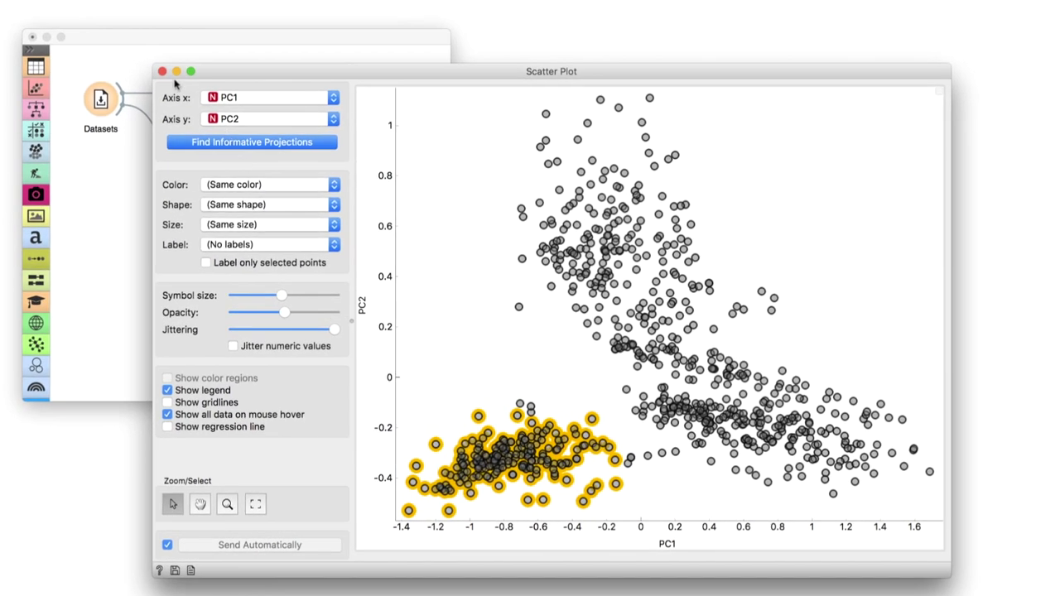
click(162, 72)
drag(318, 162, 327, 101)
double_click(348, 93)
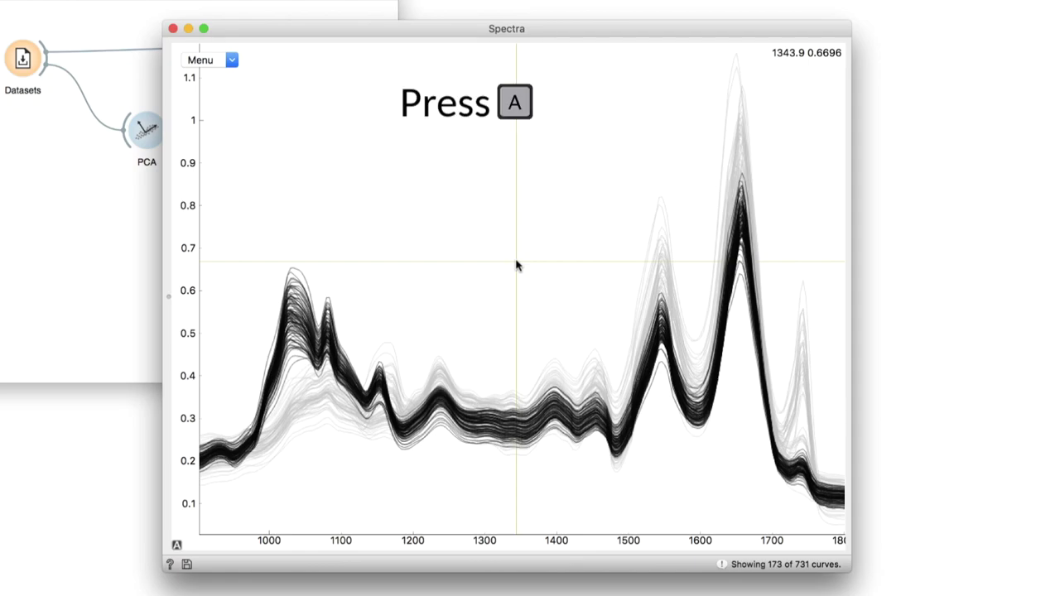
key(a)
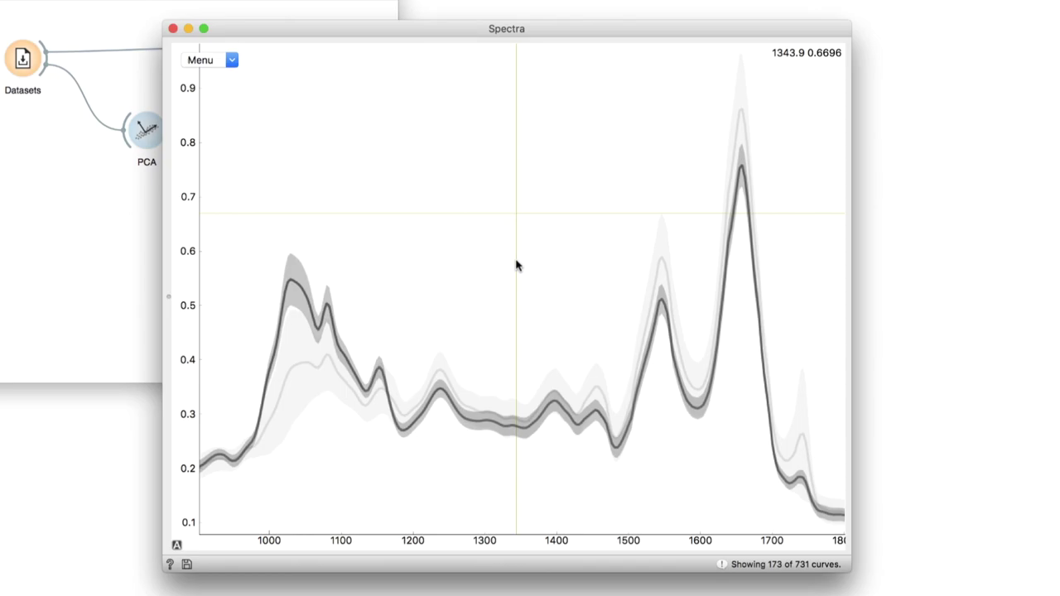
key(a)
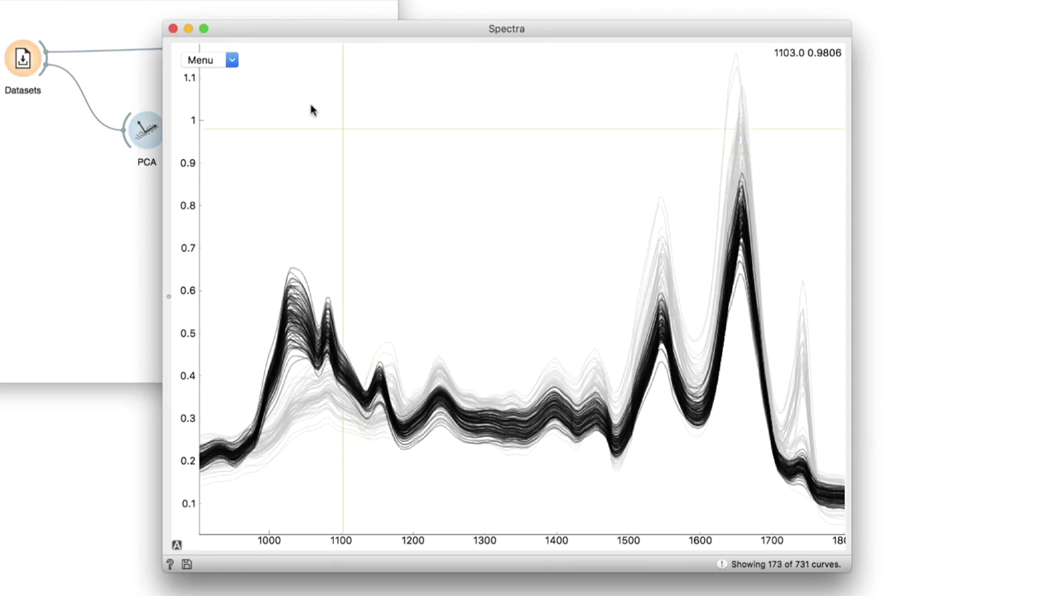
Set the Spectra plot's Color by option to 'type'.
click(232, 61)
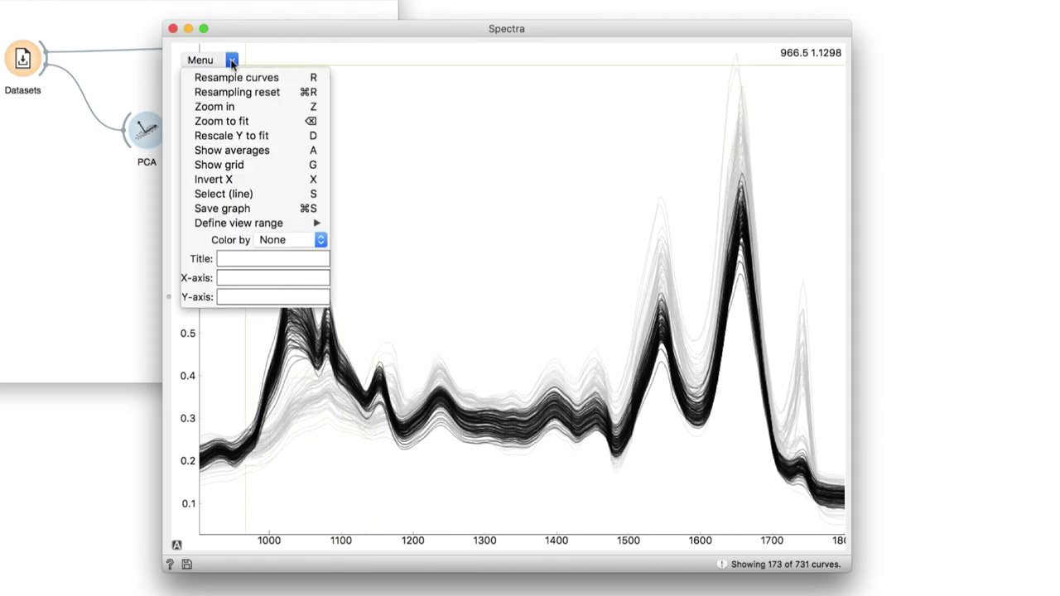
click(275, 242)
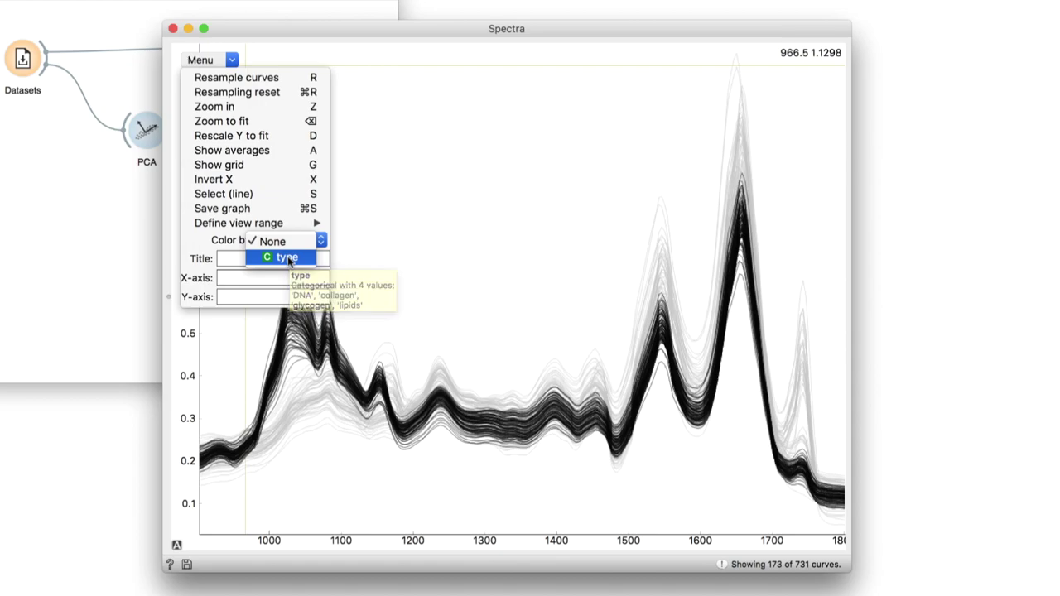
click(286, 258)
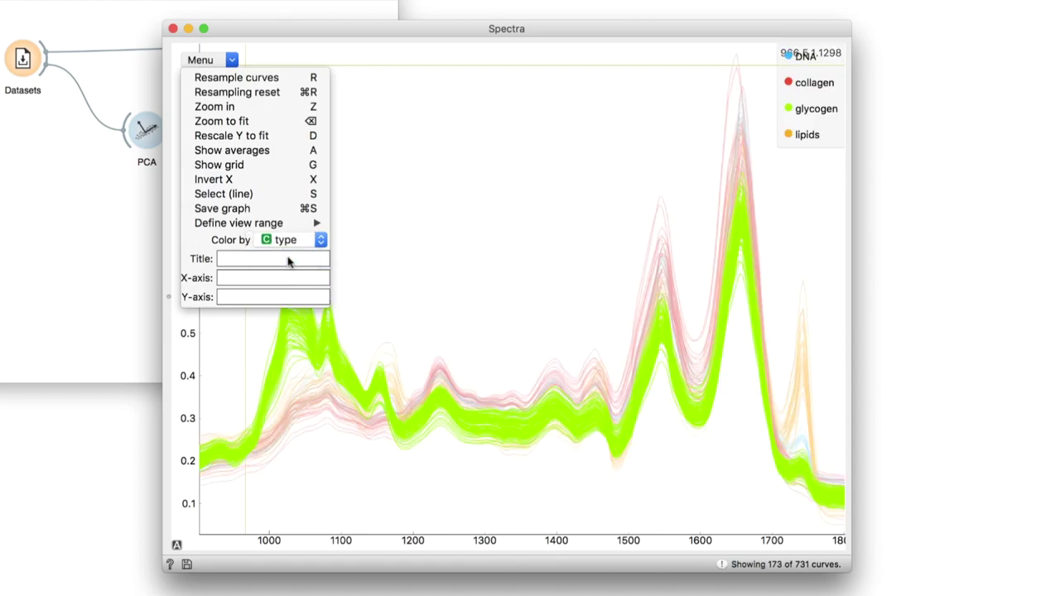
click(398, 242)
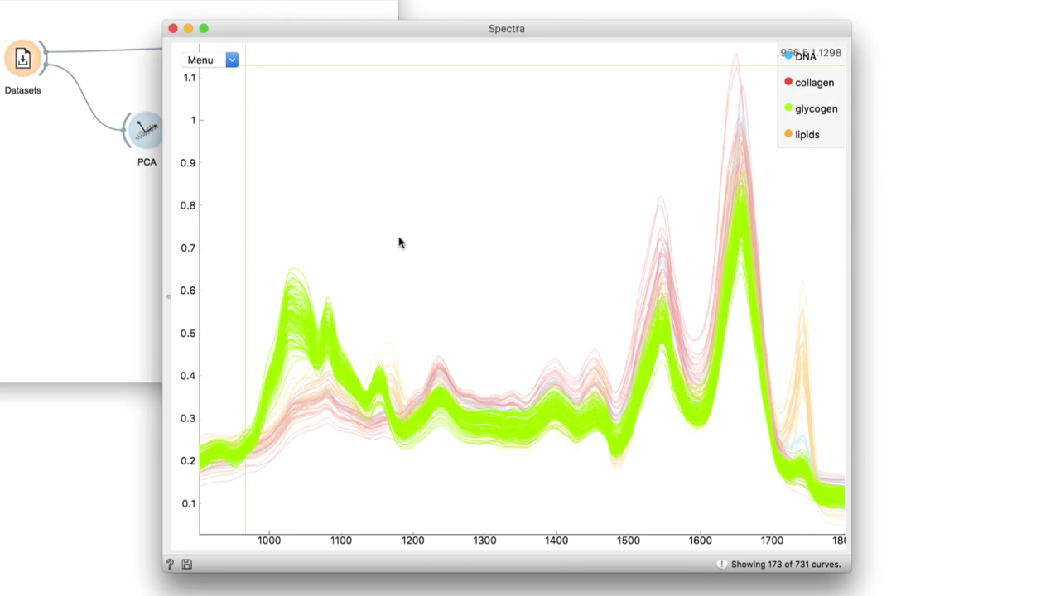